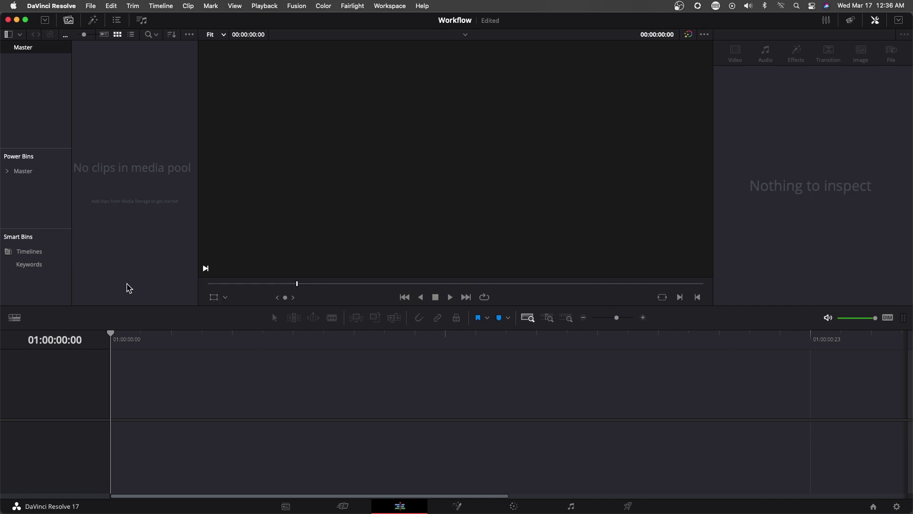
Import MVI_8576.MP4 into the media pool, keeping the project frame rate unchanged.
{"action": "right_click", "coordinate": [138, 171]}
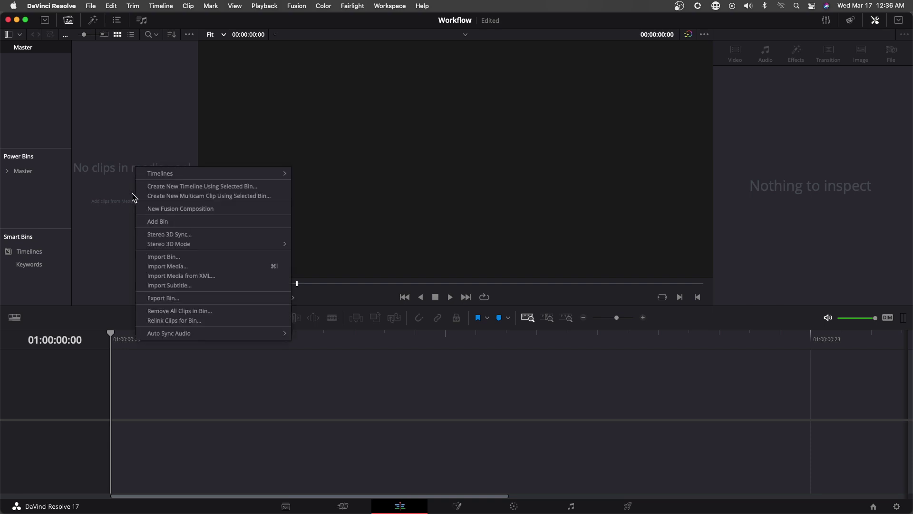
{"action": "left_click", "coordinate": [168, 267]}
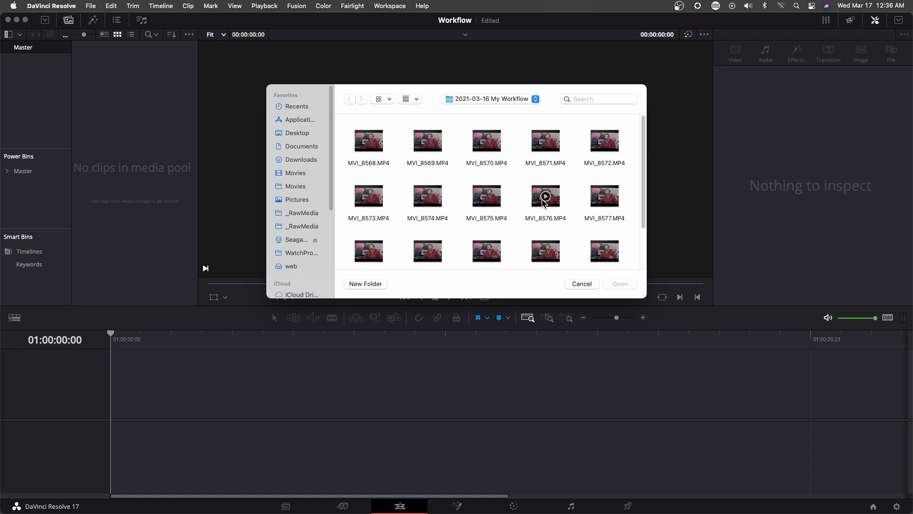
{"action": "left_click", "coordinate": [545, 199]}
{"action": "scroll", "coordinate": [592, 204], "scroll_direction": "down", "scroll_amount": 2}
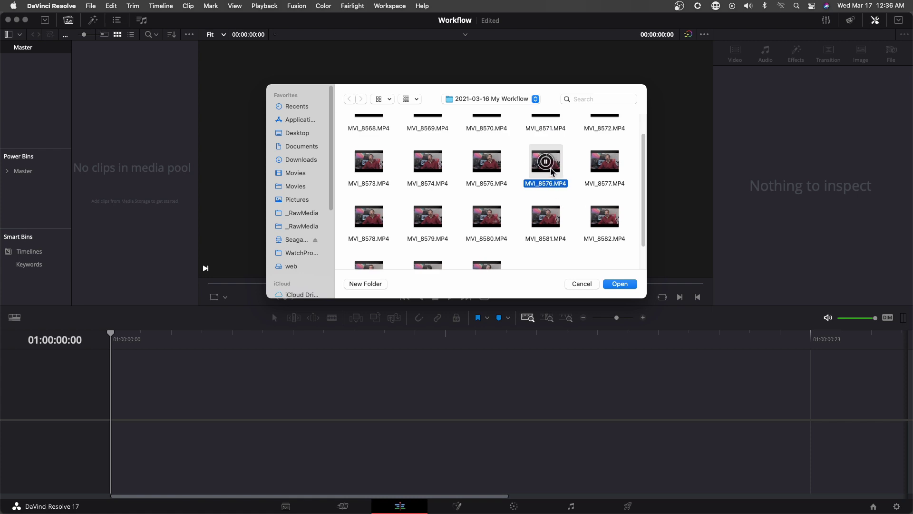
{"action": "left_click", "coordinate": [620, 285]}
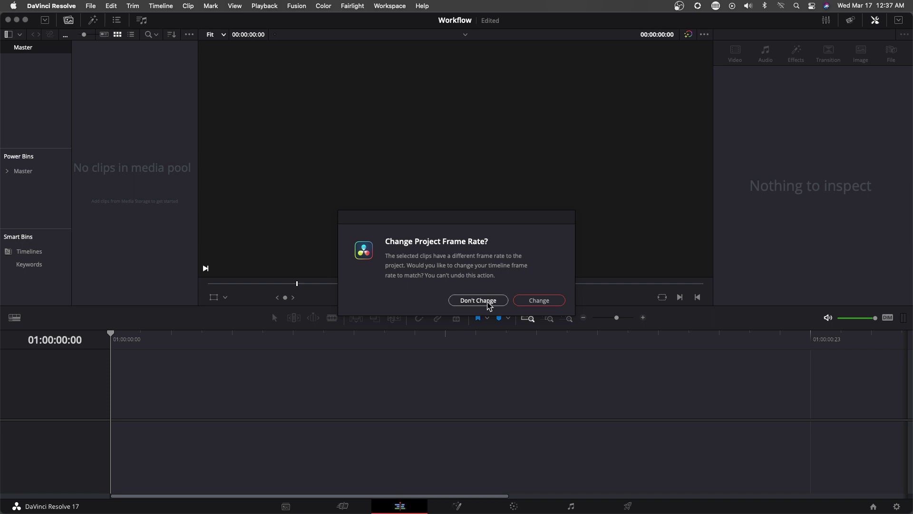
{"action": "left_click", "coordinate": [489, 302]}
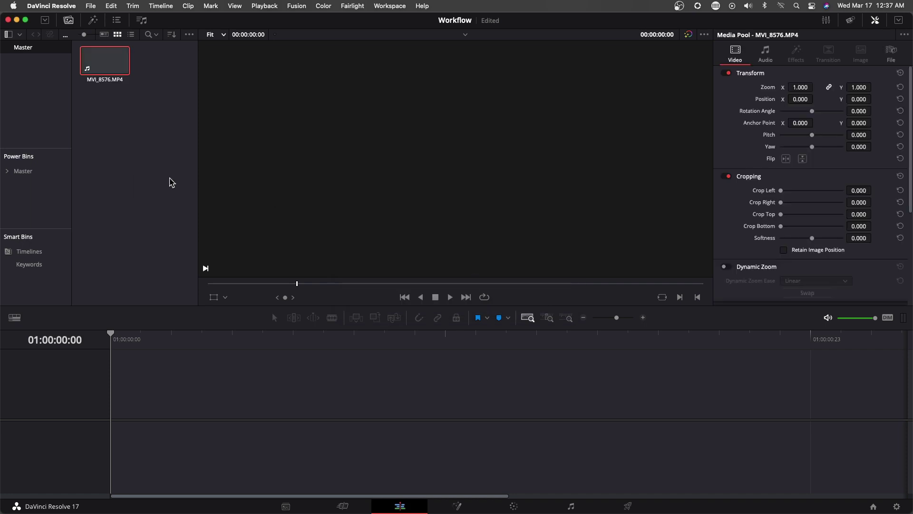
Import MVI_8585.MP4 into the media pool the same way.
{"action": "right_click", "coordinate": [146, 180]}
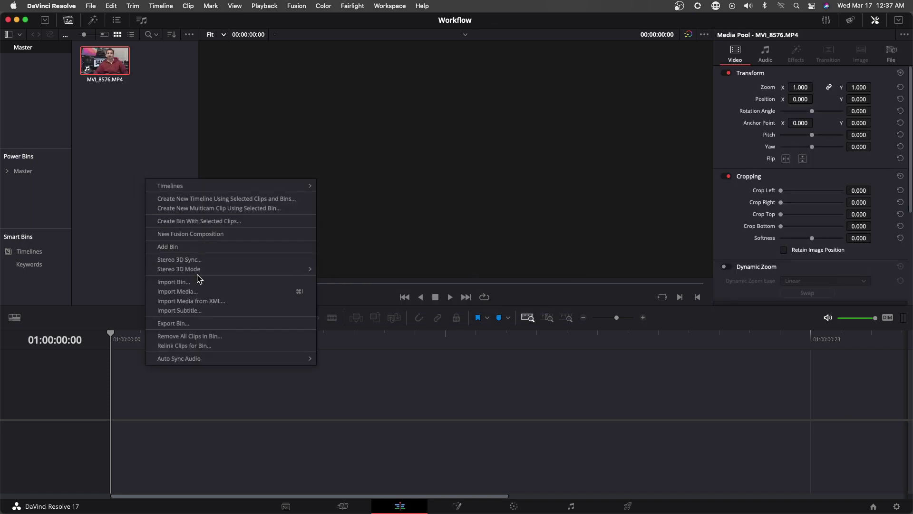
{"action": "left_click", "coordinate": [195, 291]}
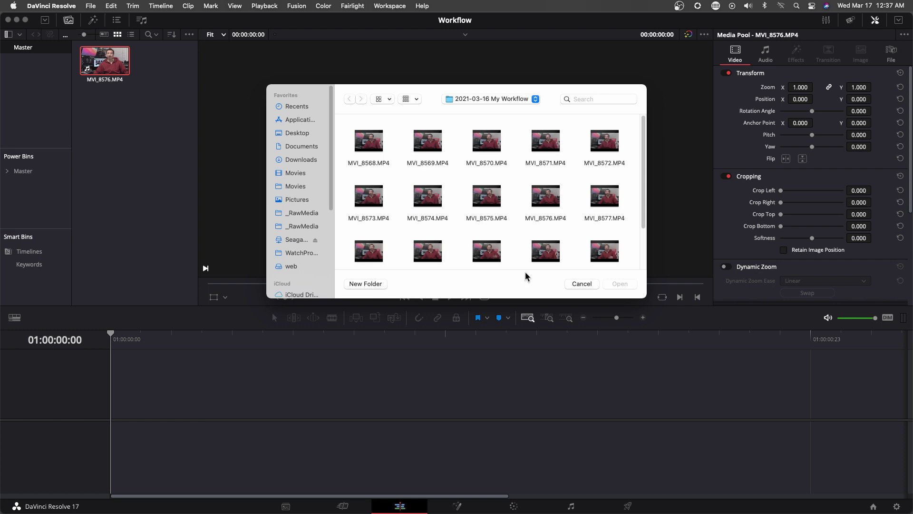
{"action": "scroll", "coordinate": [602, 216], "scroll_direction": "down", "scroll_amount": 3}
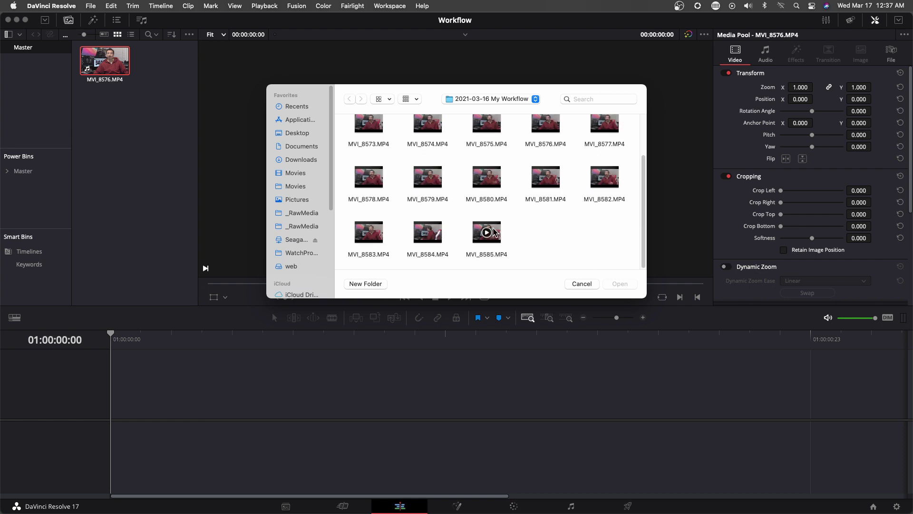
{"action": "left_click", "coordinate": [494, 234]}
{"action": "left_click", "coordinate": [612, 284]}
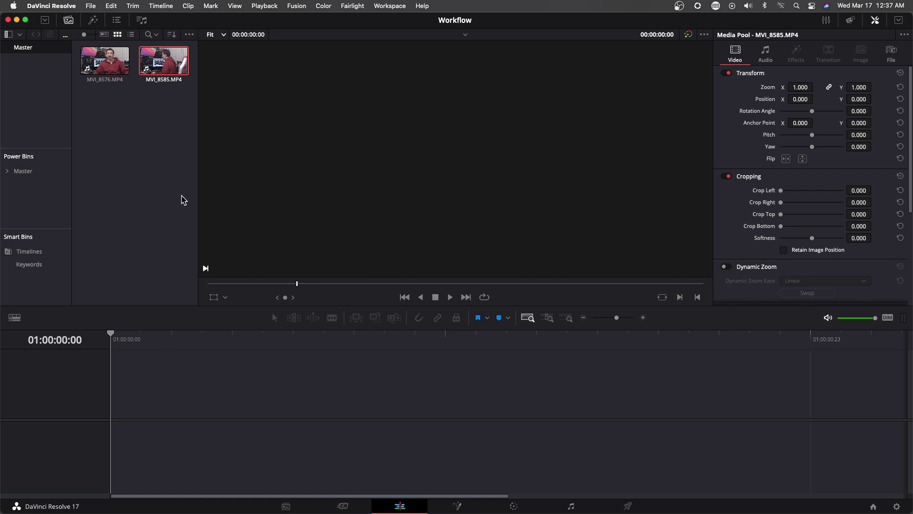
Create Timeline 1 from MVI_8576, then place MVI_8585 after it with a gap.
{"action": "left_click_drag", "start_coordinate": [106, 66], "coordinate": [112, 408]}
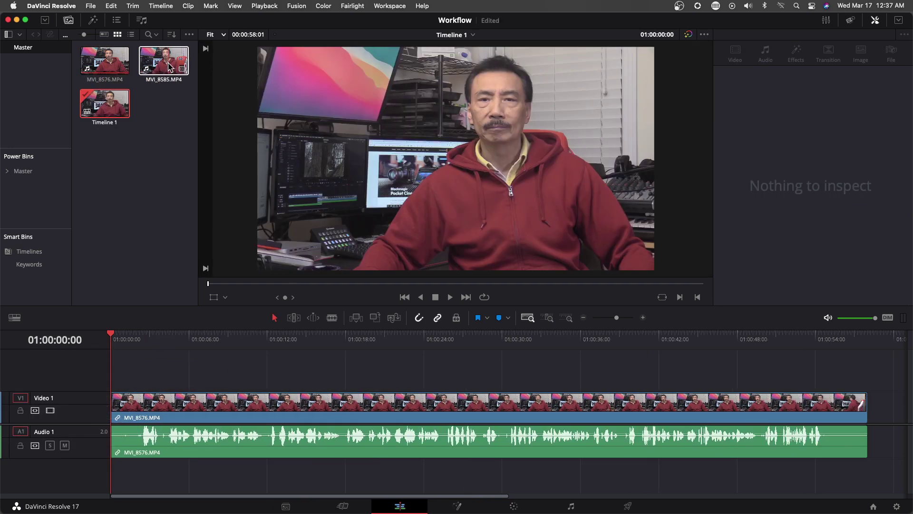
{"action": "left_click_drag", "start_coordinate": [171, 64], "coordinate": [889, 401]}
{"action": "left_click_drag", "start_coordinate": [778, 419], "coordinate": [836, 419]}
{"action": "left_click_drag", "start_coordinate": [128, 342], "coordinate": [133, 343]}
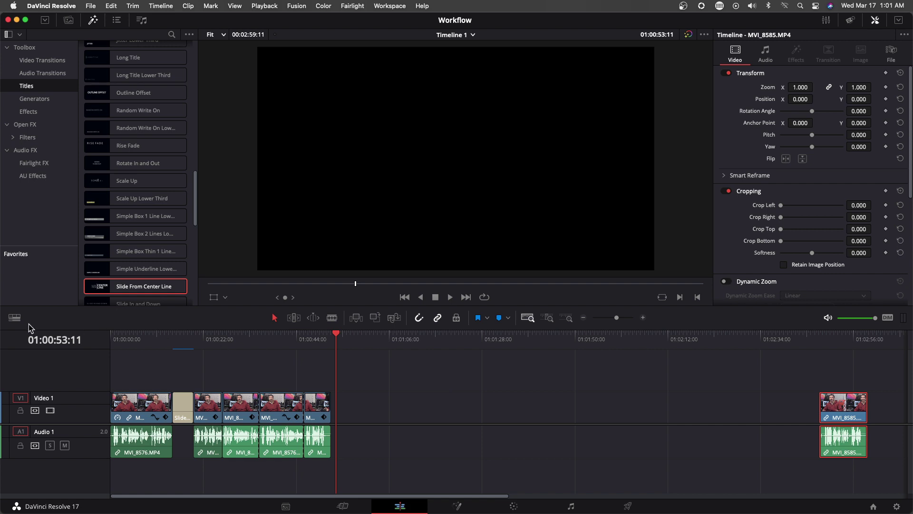
Enable Stacked Timelines and build Timeline 2 in a new tab from MVI_8585.
{"action": "left_click", "coordinate": [15, 320]}
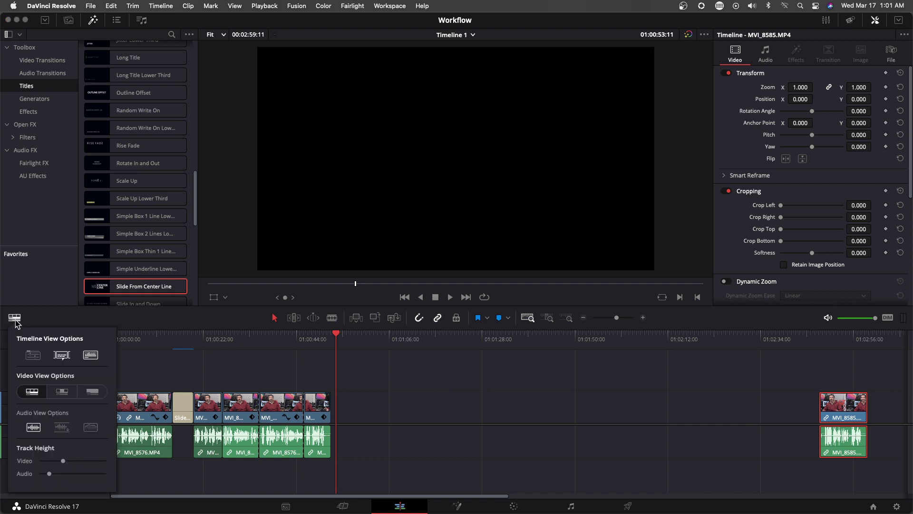
{"action": "left_click", "coordinate": [34, 357]}
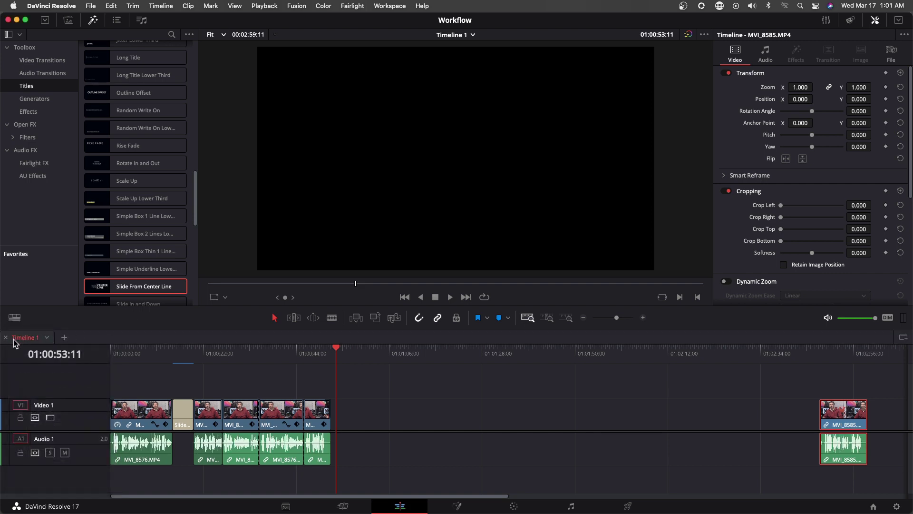
{"action": "left_click", "coordinate": [64, 338]}
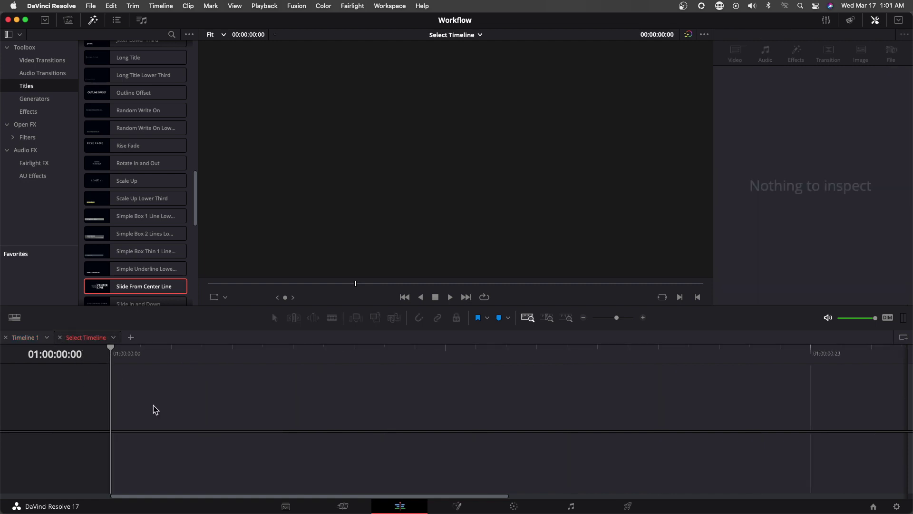
{"action": "left_click", "coordinate": [68, 21]}
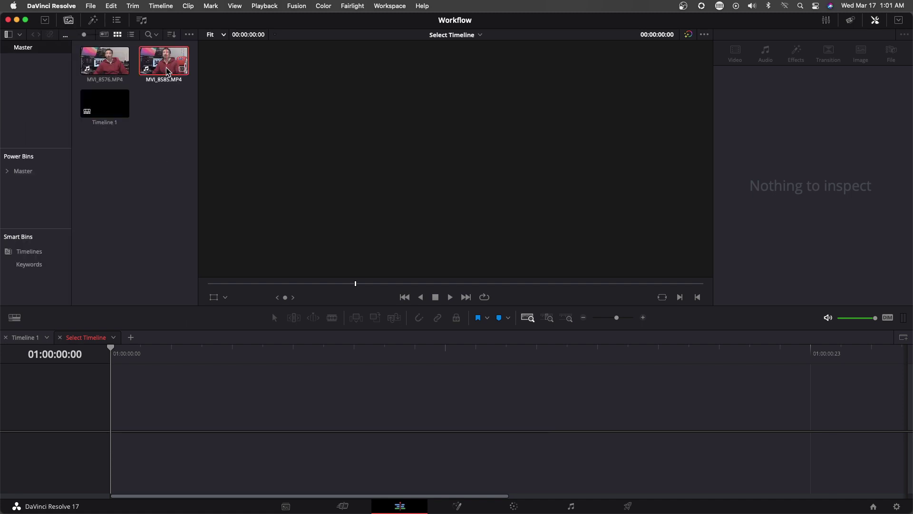
{"action": "left_click_drag", "start_coordinate": [167, 73], "coordinate": [125, 418]}
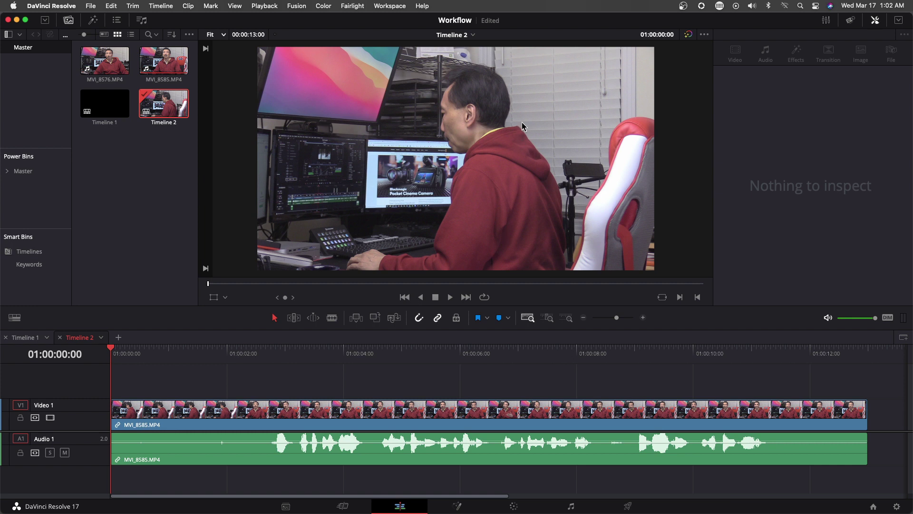
{"action": "left_click", "coordinate": [474, 36]}
{"action": "left_click", "coordinate": [475, 53]}
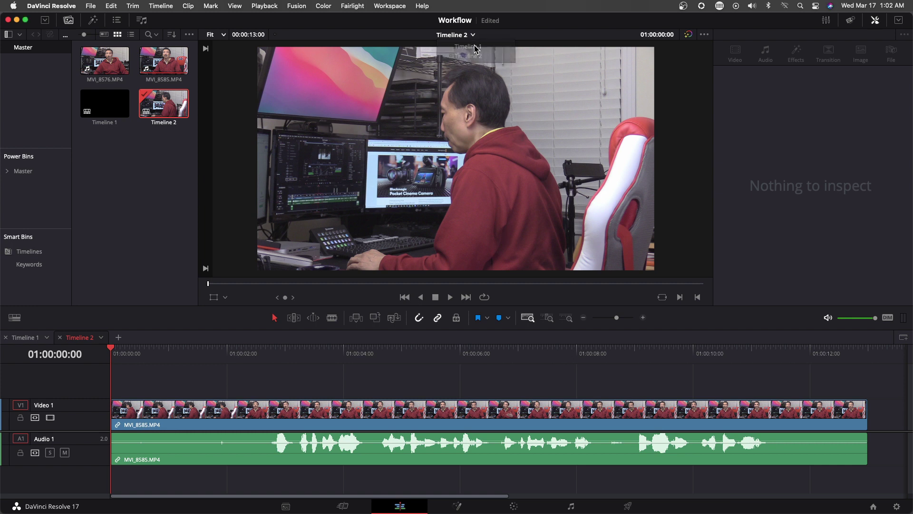
{"action": "left_click", "coordinate": [474, 36]}
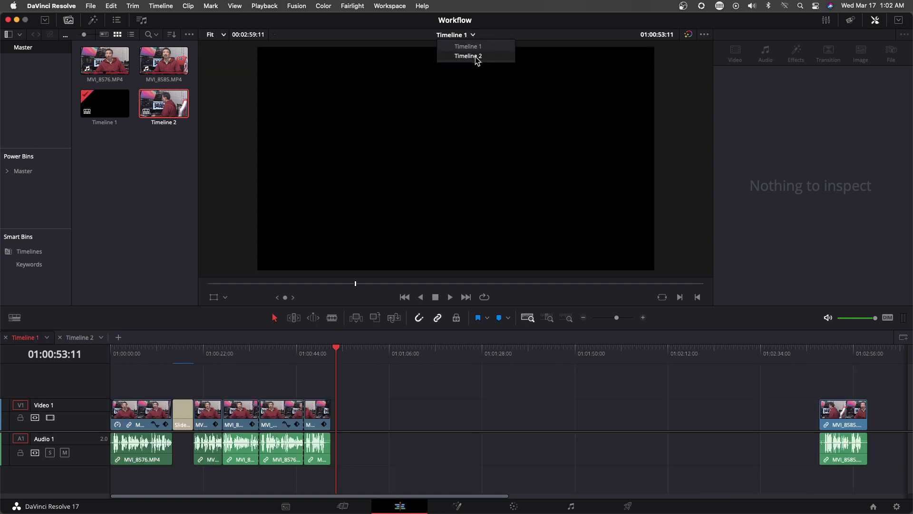
{"action": "left_click", "coordinate": [476, 55]}
{"action": "left_click", "coordinate": [474, 36]}
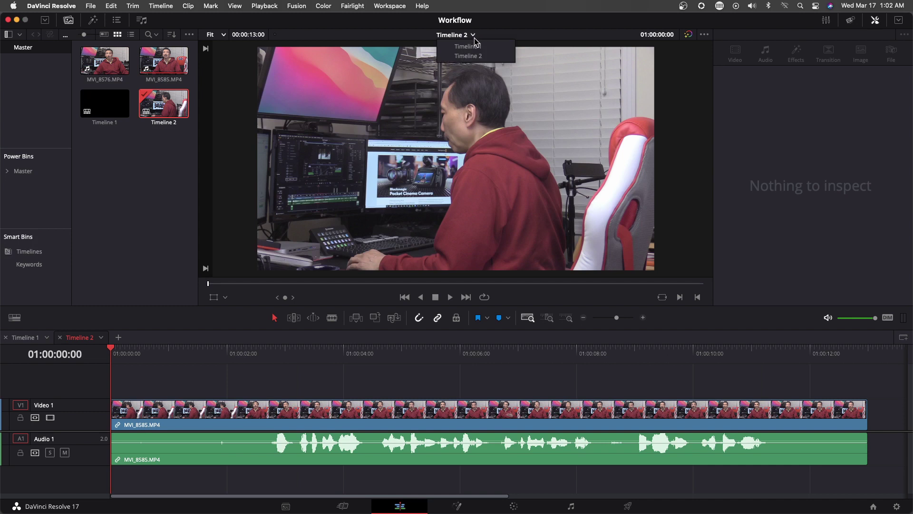
{"action": "left_click", "coordinate": [474, 46]}
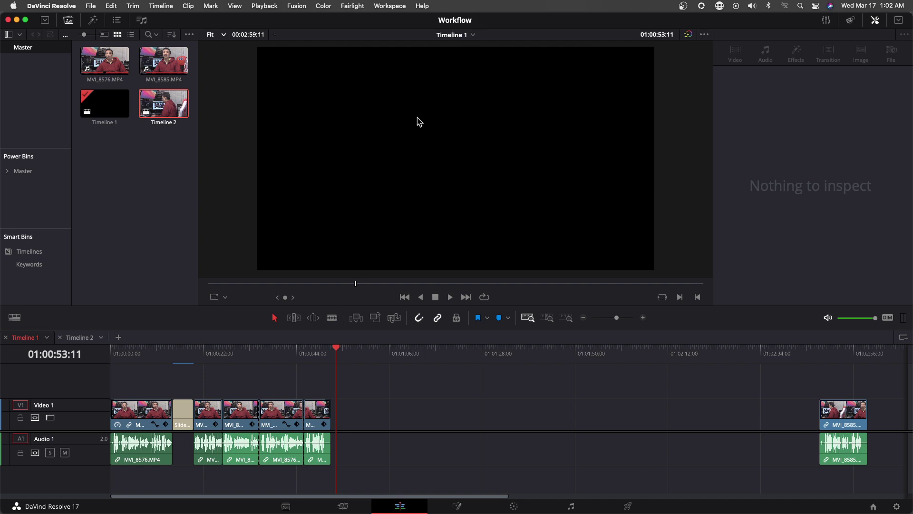
{"action": "left_click", "coordinate": [81, 338]}
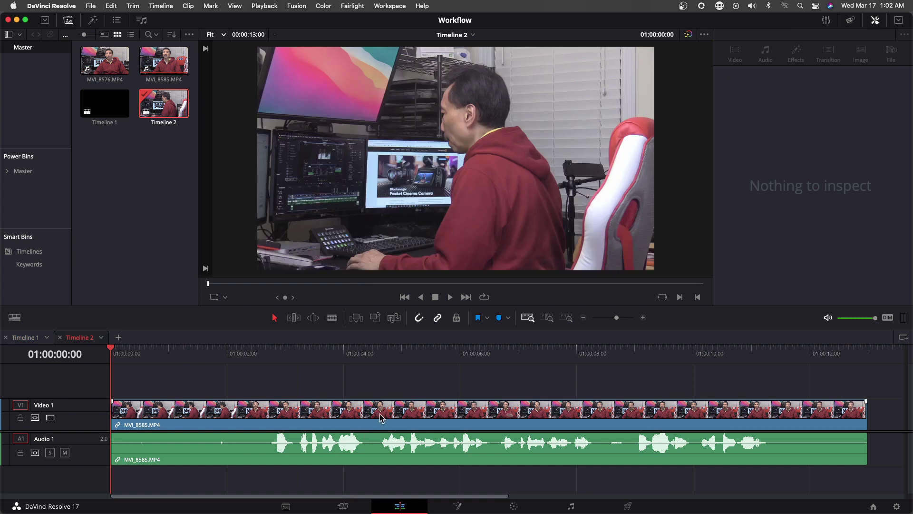
{"action": "left_click", "coordinate": [381, 418]}
{"action": "key", "text": "Delete"}
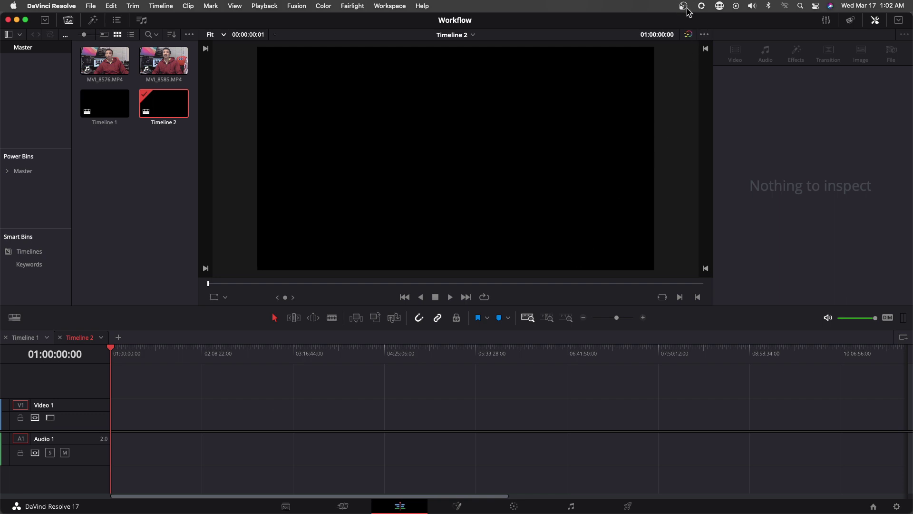
{"action": "right_click", "coordinate": [146, 192]}
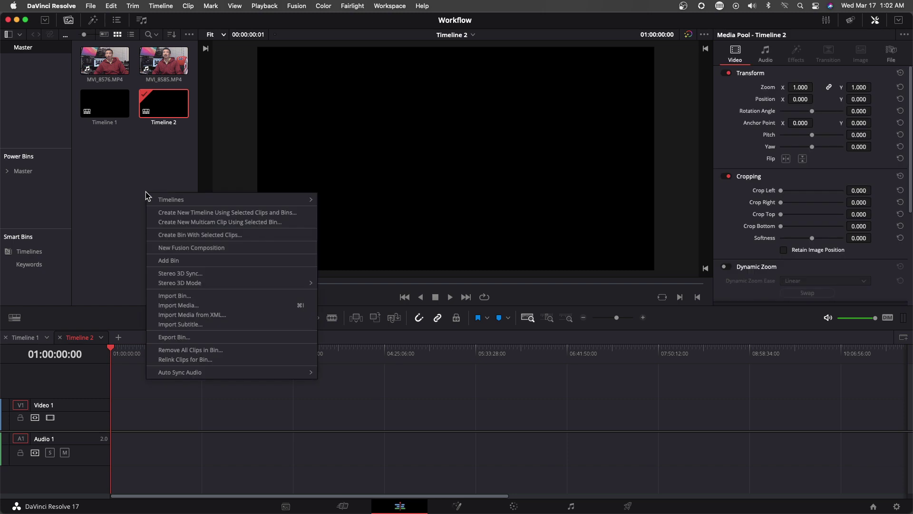
{"action": "left_click", "coordinate": [176, 306]}
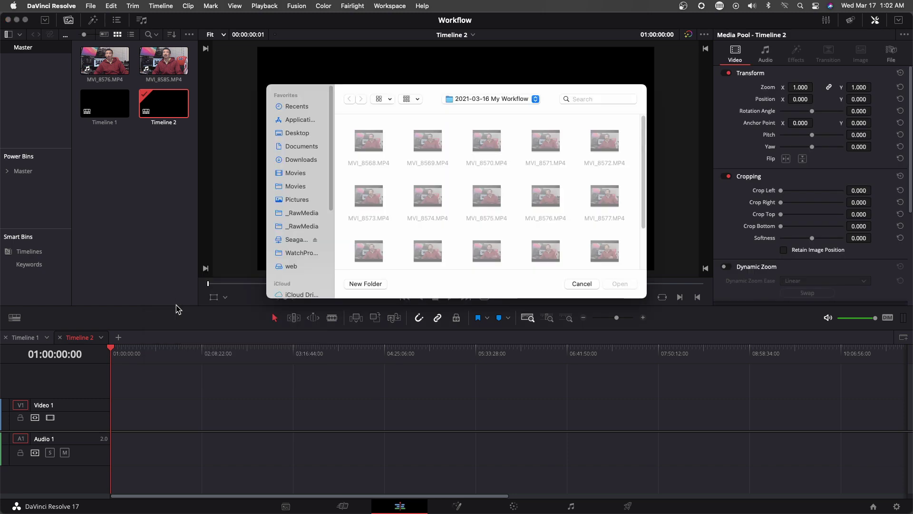
{"action": "left_click", "coordinate": [297, 175]}
{"action": "mouse_move", "coordinate": [433, 149]}
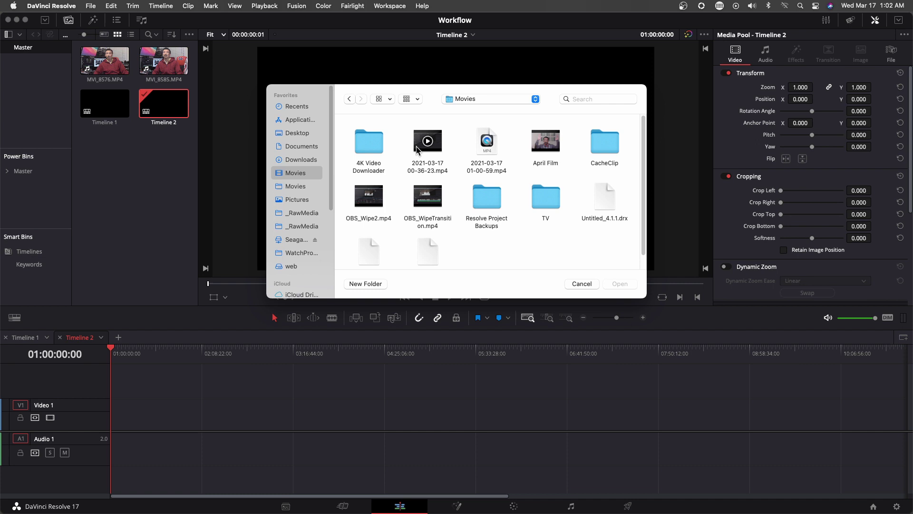
{"action": "left_click_drag", "start_coordinate": [417, 149], "coordinate": [227, 417]}
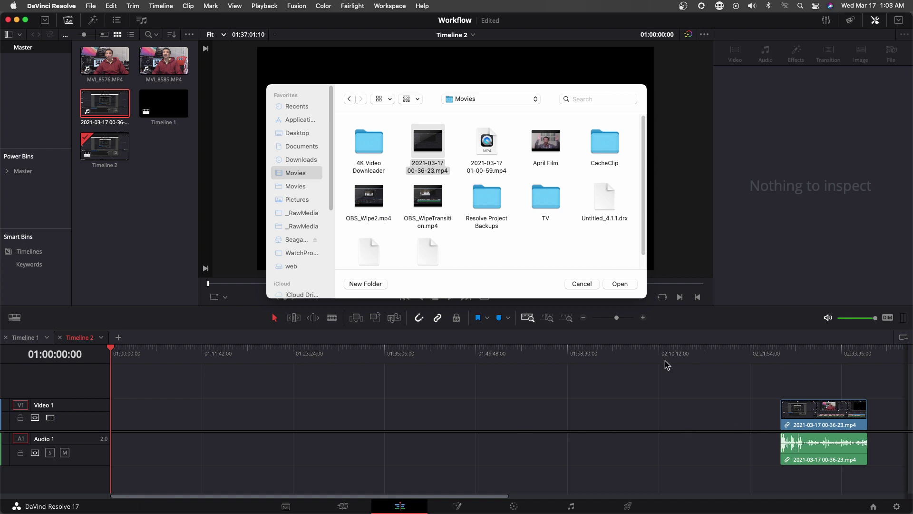
Move the recording to the start of Timeline 2 and fit it in view.
{"action": "left_click", "coordinate": [582, 284]}
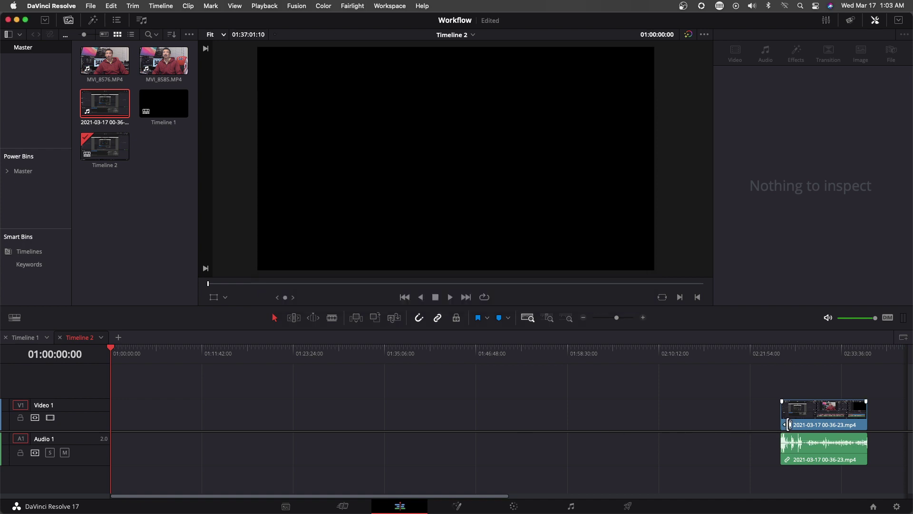
{"action": "left_click_drag", "start_coordinate": [784, 437], "coordinate": [112, 436]}
{"action": "key", "text": "shift+z"}
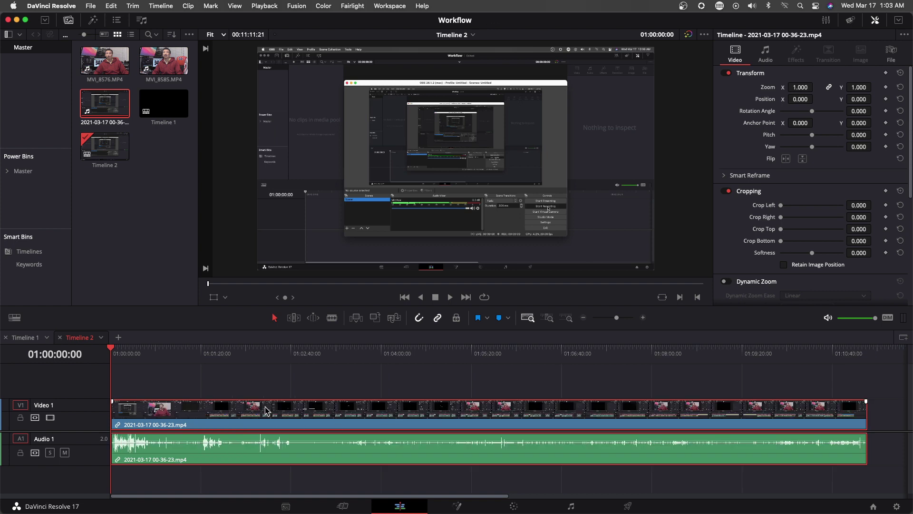
Build Timeline 3 from MVI_8585.MP4, then select Timeline 1's Slide From Center Line title.
{"action": "left_click", "coordinate": [119, 338]}
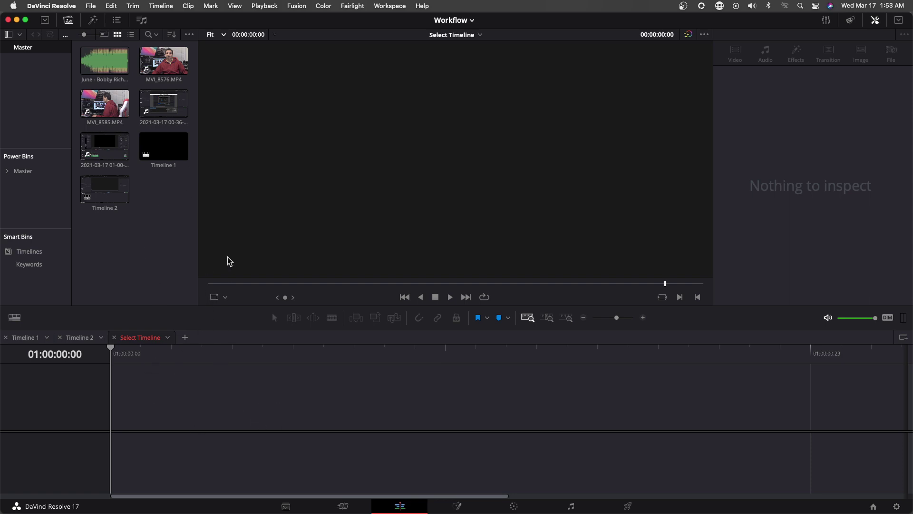
{"action": "left_click_drag", "start_coordinate": [102, 104], "coordinate": [126, 415]}
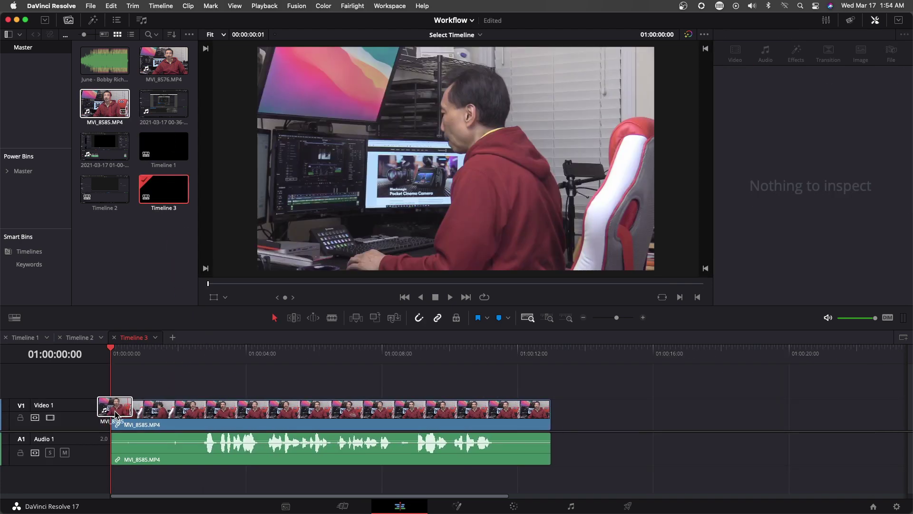
{"action": "key", "text": "shift+z"}
{"action": "left_click_drag", "start_coordinate": [465, 354], "coordinate": [761, 393]}
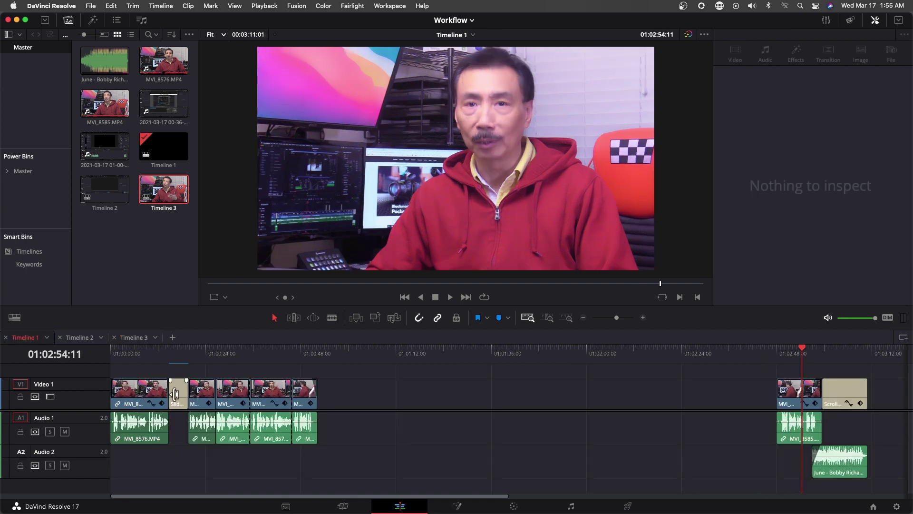
{"action": "left_click", "coordinate": [180, 398]}
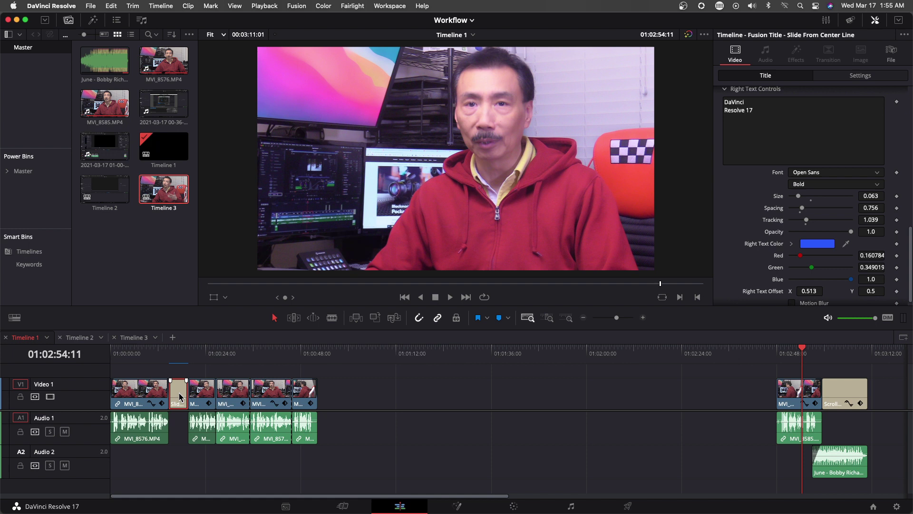
{"action": "right_click", "coordinate": [180, 396]}
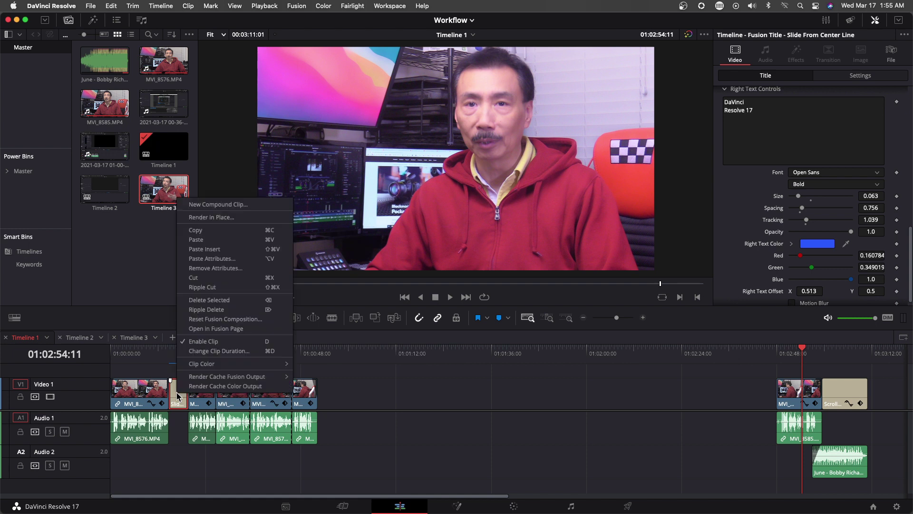
Copy the Slide From Center Line title and paste it after the clip in Timeline 3.
{"action": "left_click", "coordinate": [200, 233]}
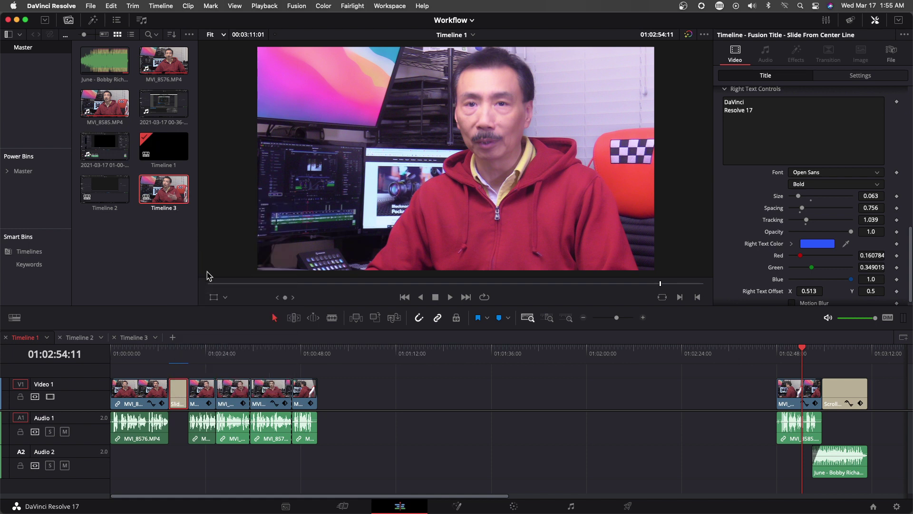
{"action": "left_click", "coordinate": [136, 339]}
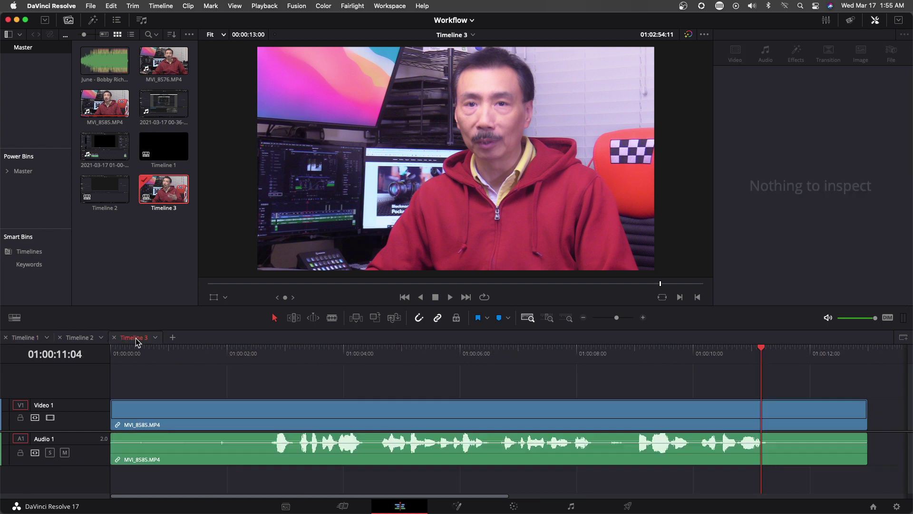
{"action": "left_click", "coordinate": [868, 355]}
{"action": "right_click", "coordinate": [881, 409]}
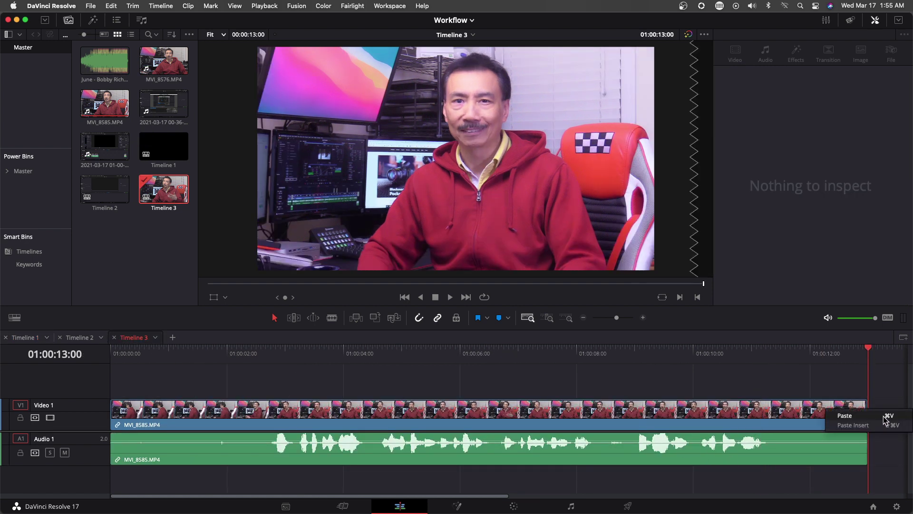
{"action": "left_click", "coordinate": [844, 416]}
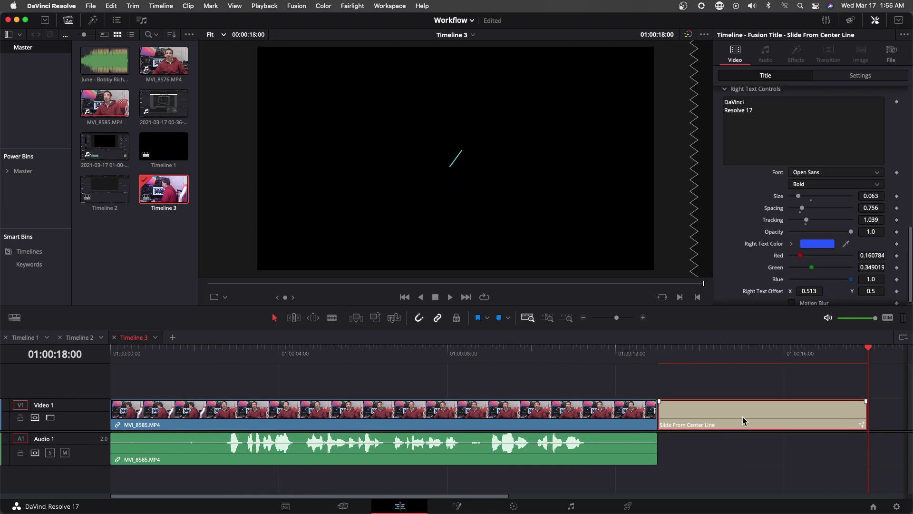
Move the title onto Video 2 over the clip's later part and preview it at 01:00:09:06.
{"action": "left_click_drag", "start_coordinate": [735, 415], "coordinate": [460, 387]}
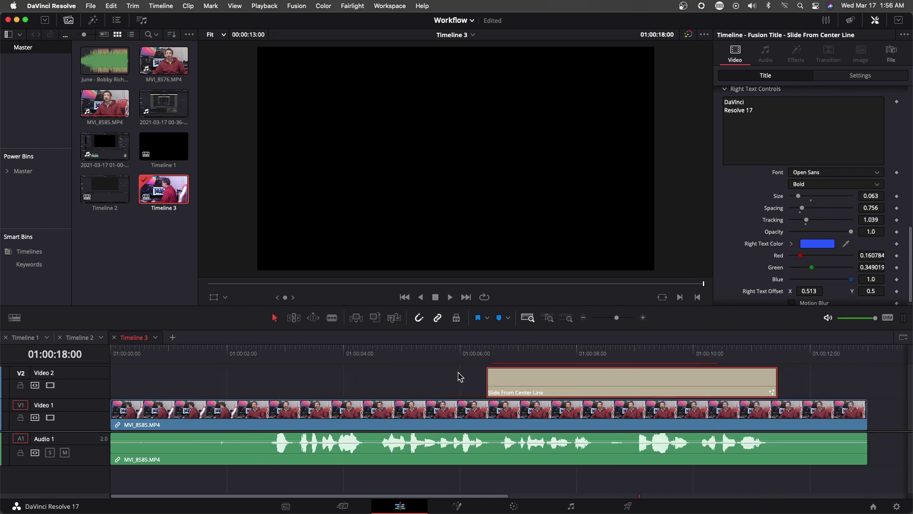
{"action": "left_click", "coordinate": [538, 353]}
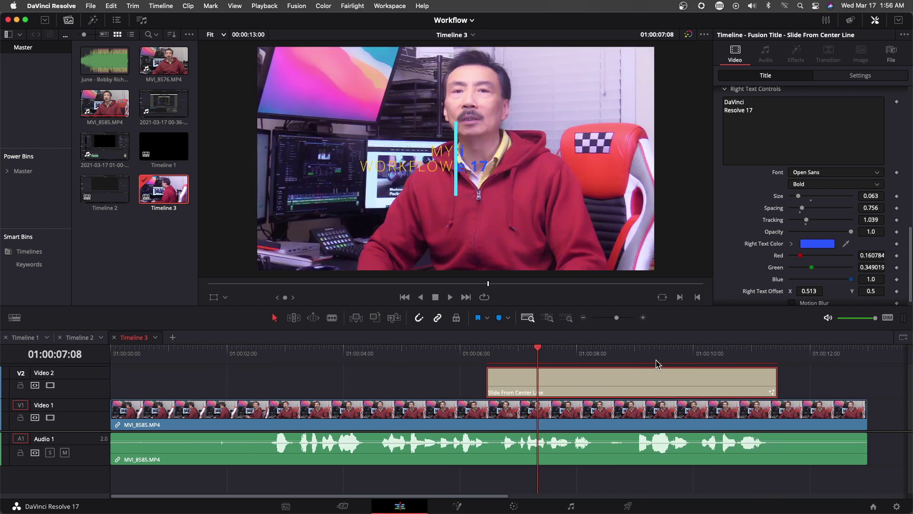
{"action": "left_click", "coordinate": [650, 354]}
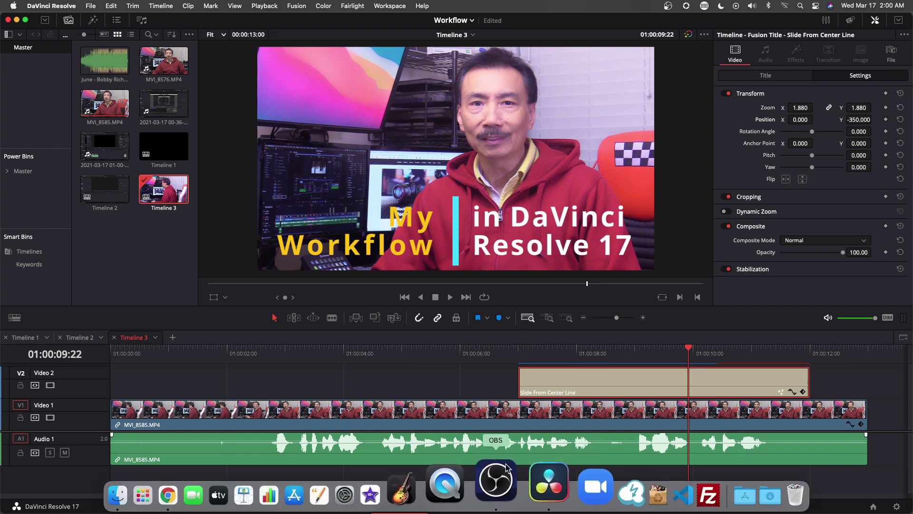
Grab the current titled frame as a still on the Color page.
{"action": "left_click", "coordinate": [513, 504]}
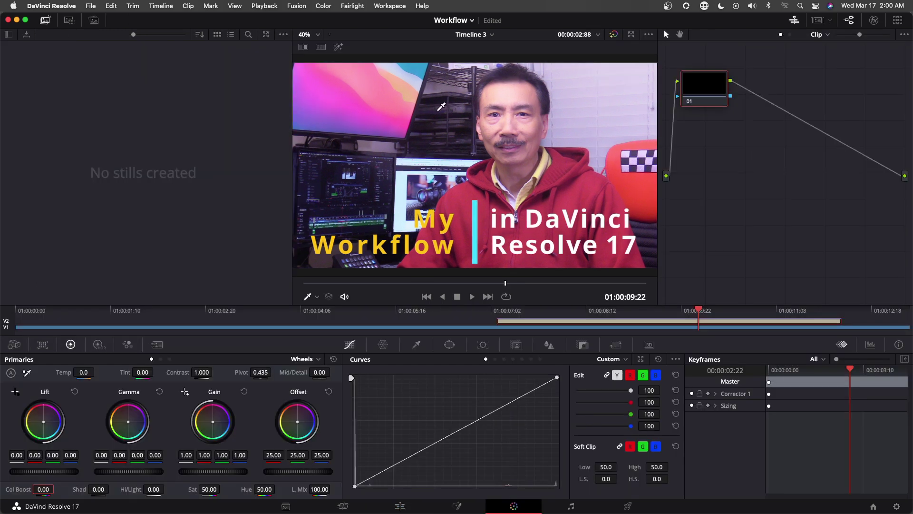
{"action": "right_click", "coordinate": [437, 115]}
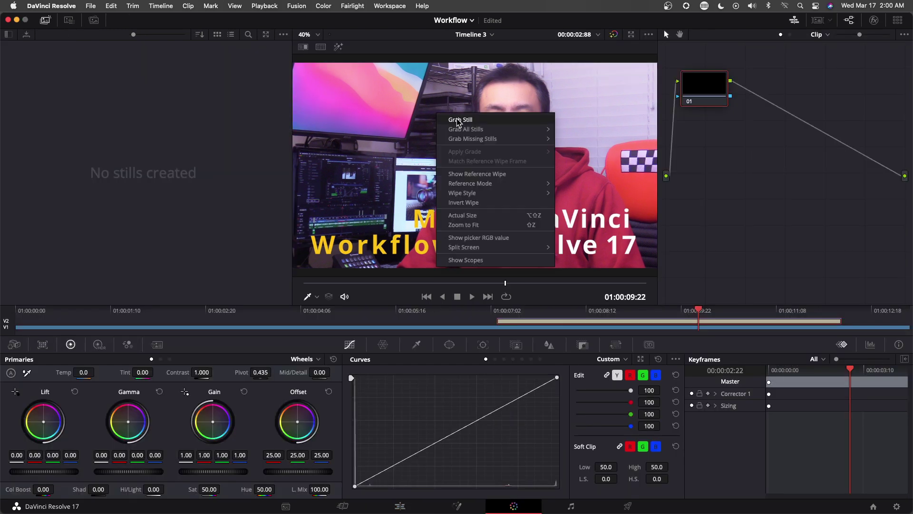
{"action": "left_click", "coordinate": [459, 121]}
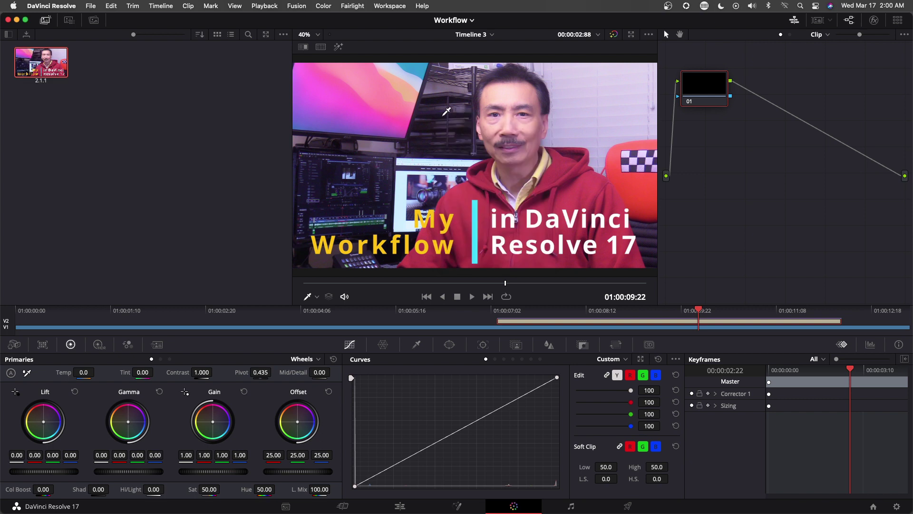
Export still 2.1.1 as a JPEG named Workflow.
{"action": "right_click", "coordinate": [60, 65]}
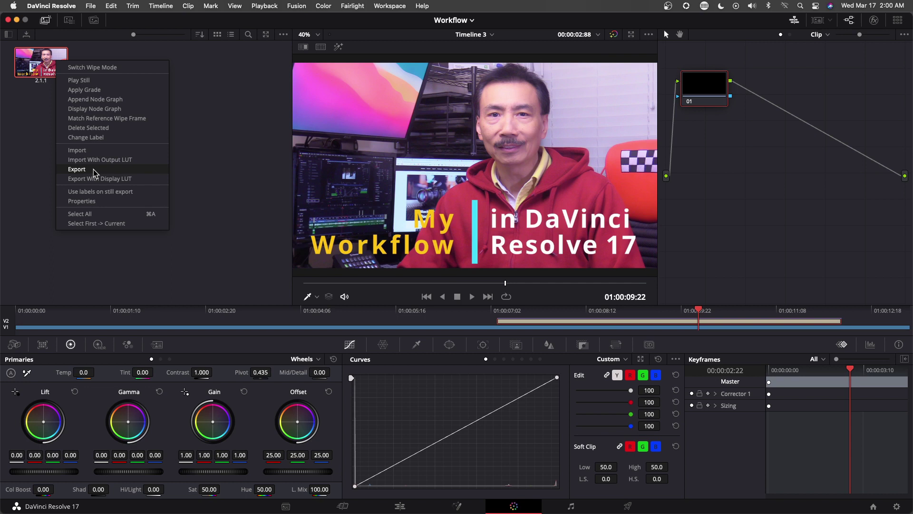
{"action": "left_click", "coordinate": [77, 169]}
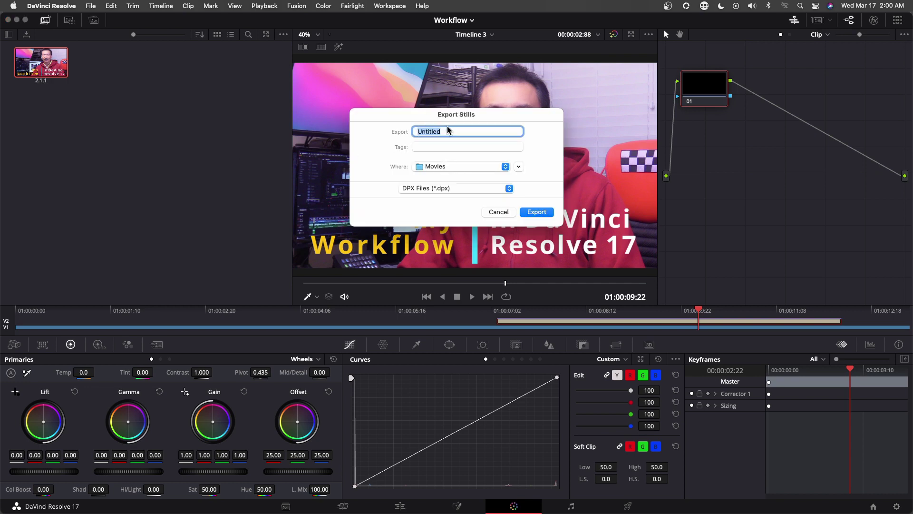
{"action": "type", "text": "Workflow"}
{"action": "left_click", "coordinate": [456, 191]}
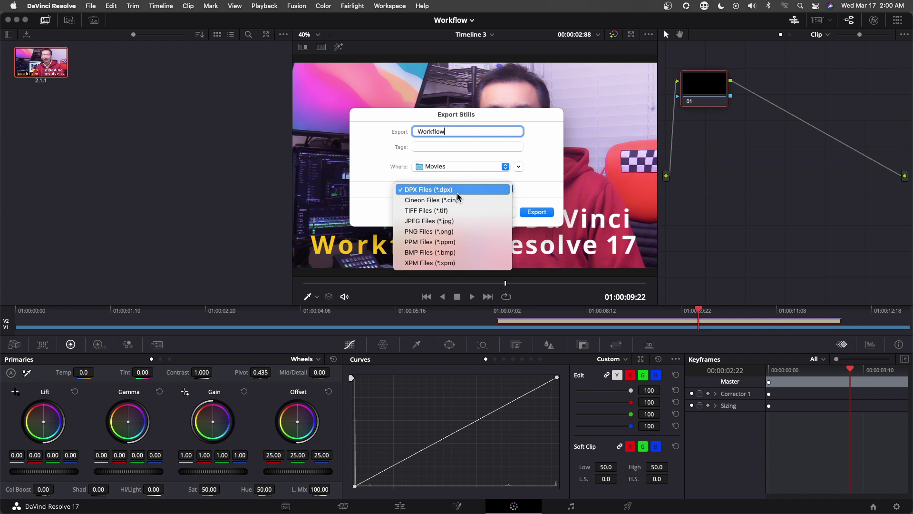
{"action": "left_click", "coordinate": [458, 222]}
{"action": "left_click", "coordinate": [533, 214]}
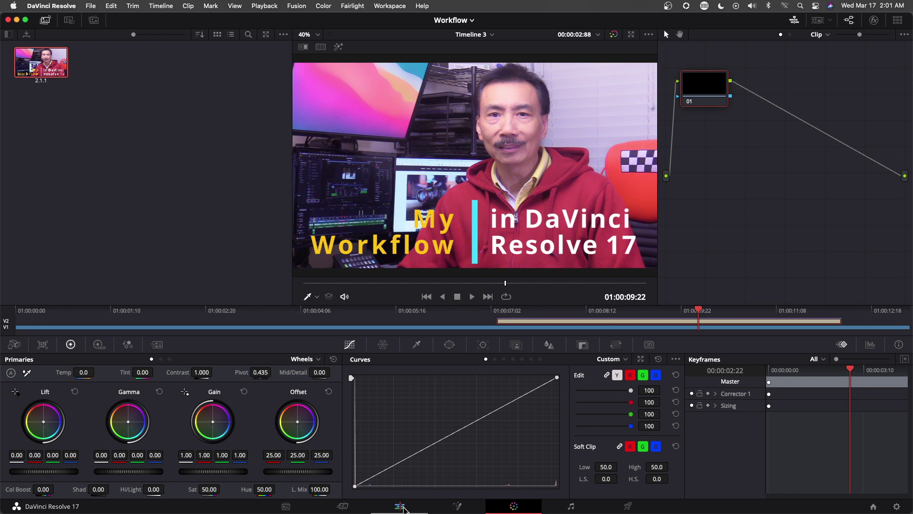
Return to the Edit page and stop the OBS screen recording.
{"action": "left_click", "coordinate": [400, 506]}
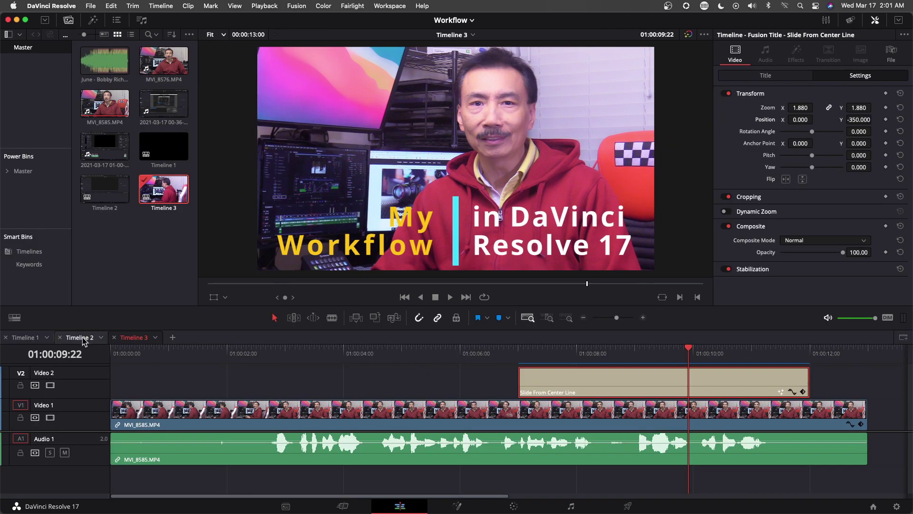
{"action": "left_click", "coordinate": [667, 8]}
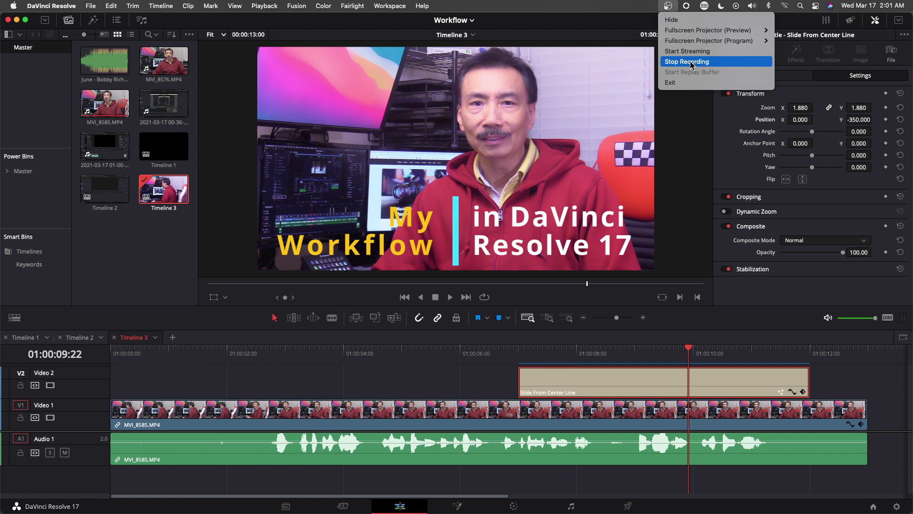
{"action": "left_click", "coordinate": [691, 61]}
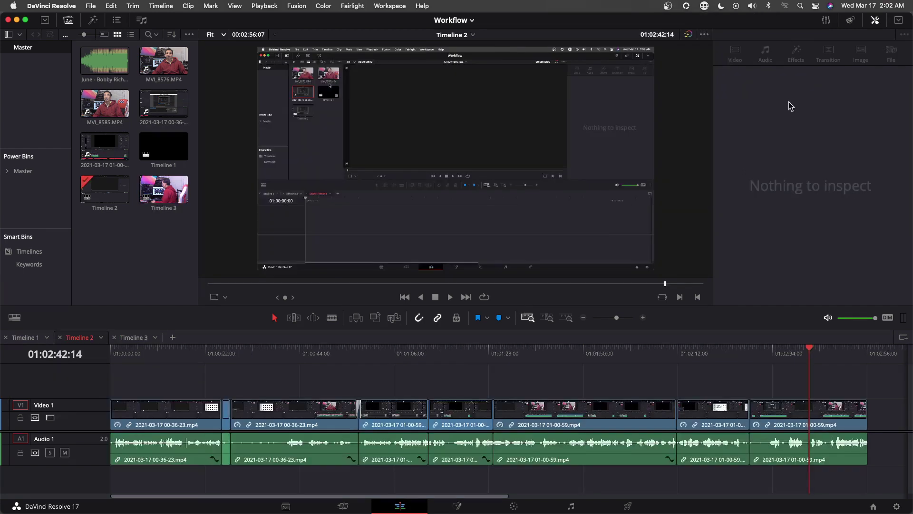
{"action": "right_click", "coordinate": [125, 249]}
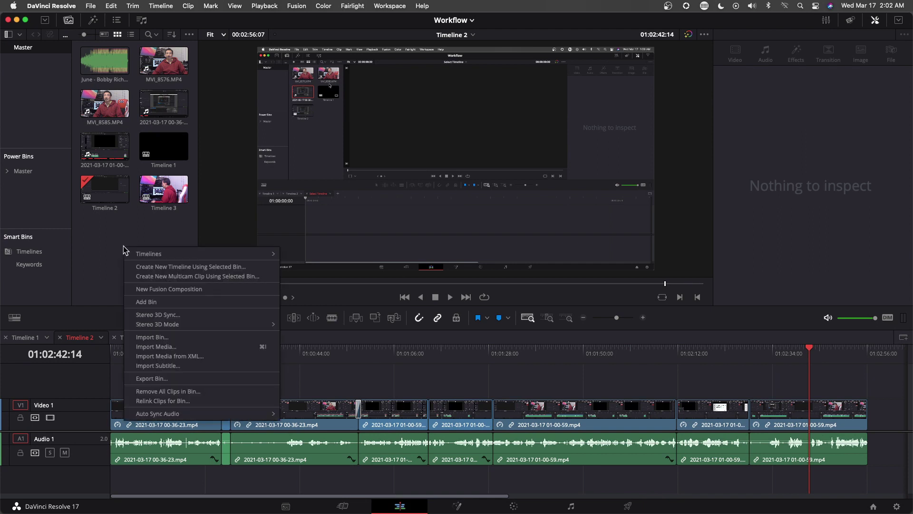
{"action": "left_click", "coordinate": [190, 347]}
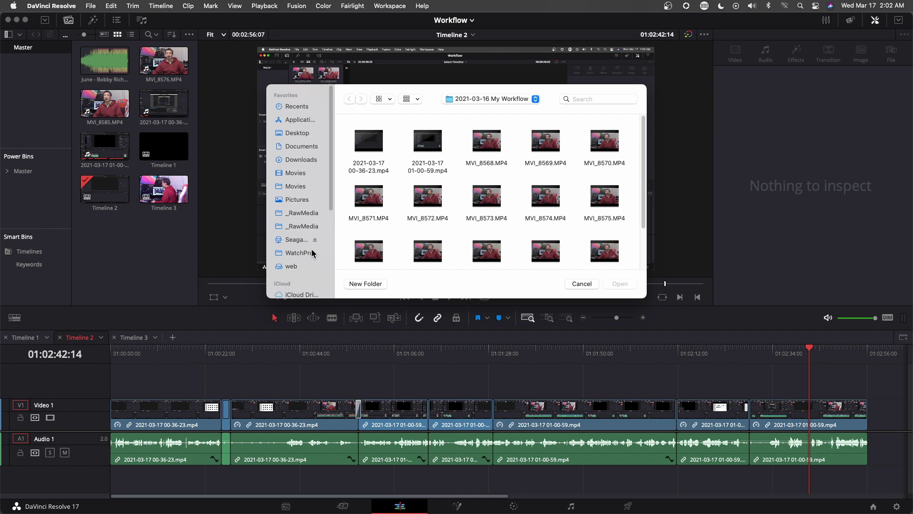
{"action": "left_click", "coordinate": [294, 185]}
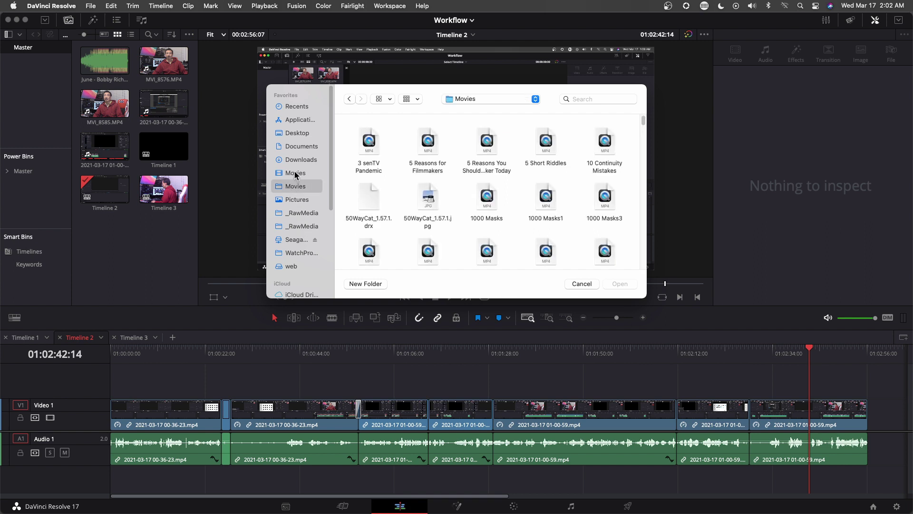
{"action": "left_click", "coordinate": [296, 173]}
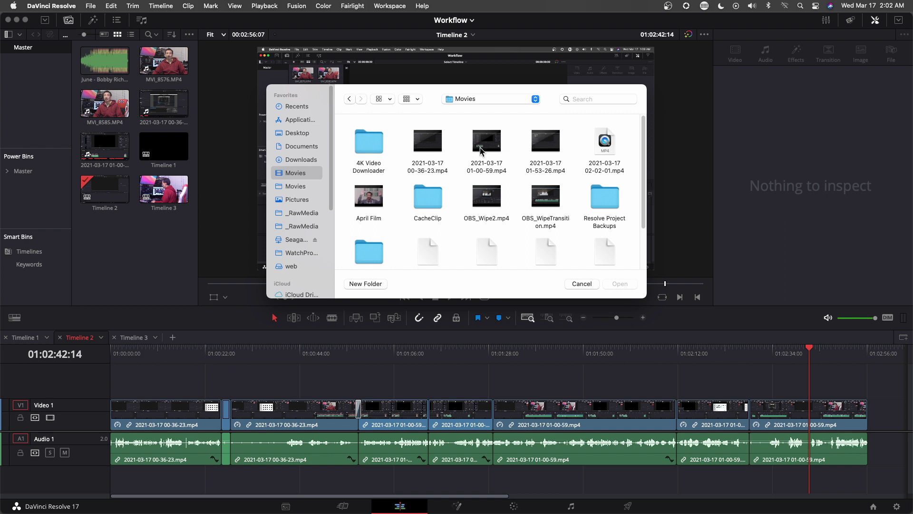
{"action": "left_click", "coordinate": [553, 151]}
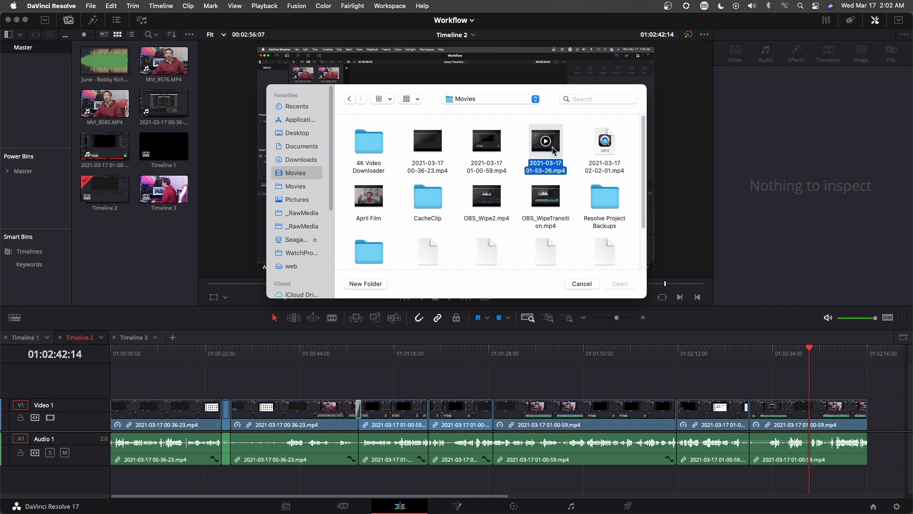
{"action": "left_click", "coordinate": [620, 285]}
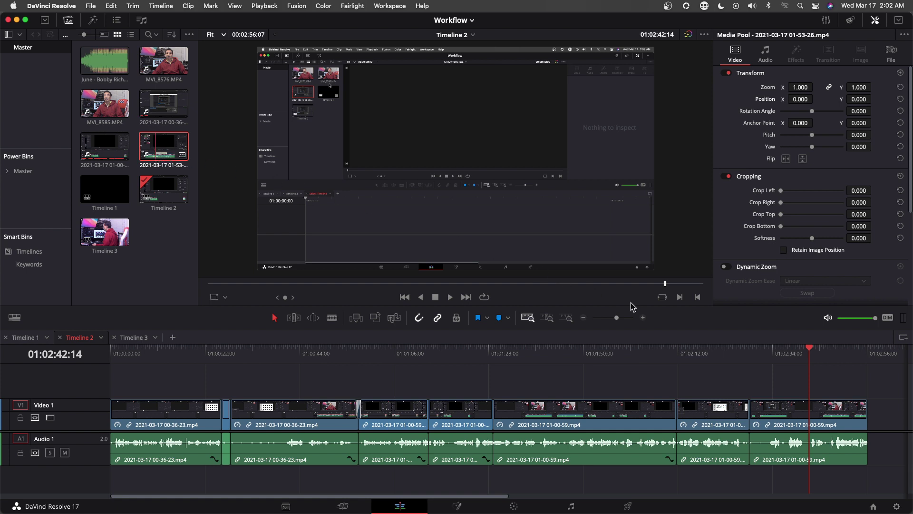
{"action": "left_click_drag", "start_coordinate": [533, 259], "coordinate": [872, 410]}
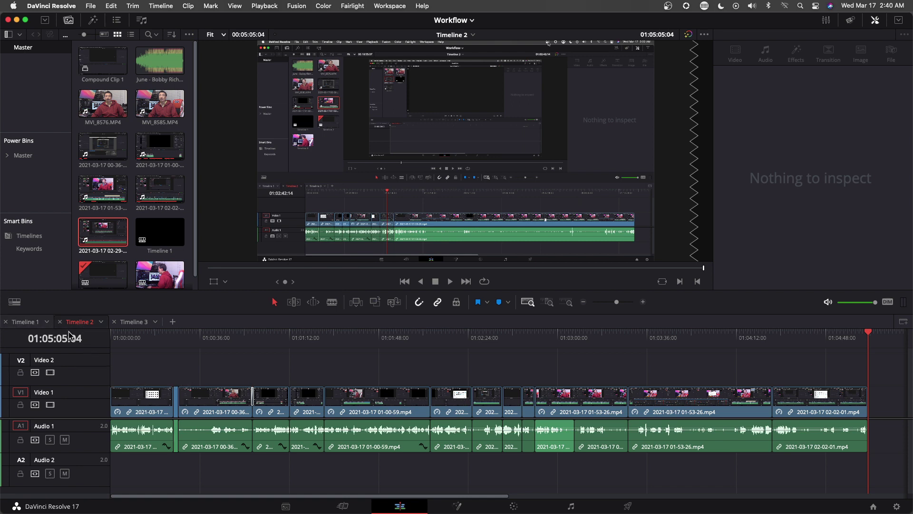
Turn every clip in Timeline 2 into one compound clip named 'Timeline2', then copy it.
{"action": "left_click_drag", "start_coordinate": [135, 369], "coordinate": [821, 467]}
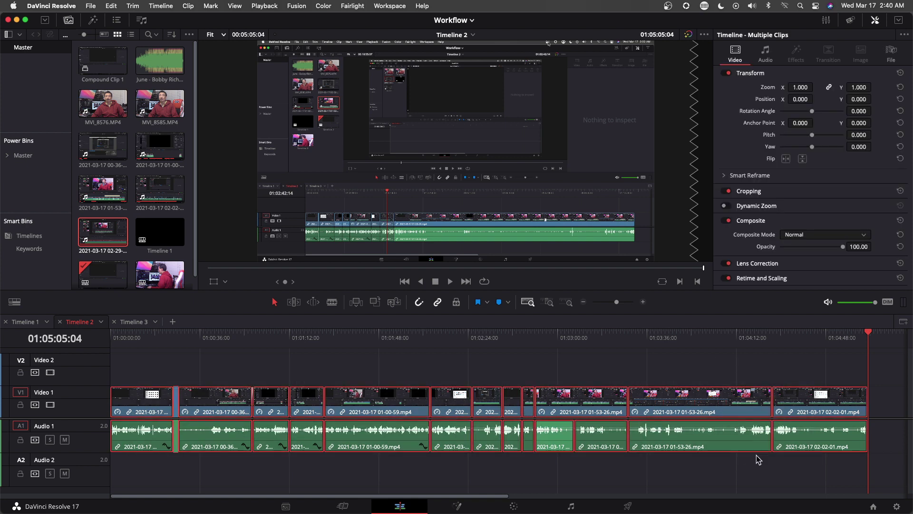
{"action": "right_click", "coordinate": [410, 400]}
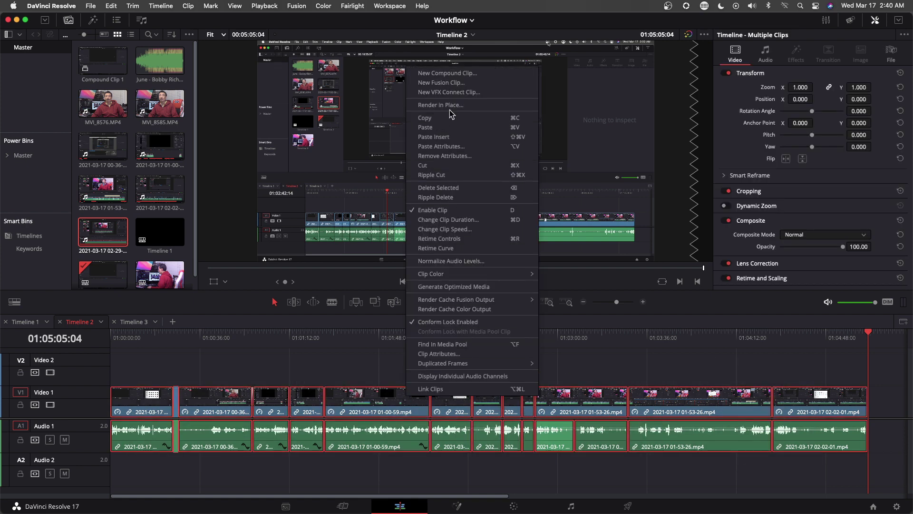
{"action": "left_click", "coordinate": [450, 74]}
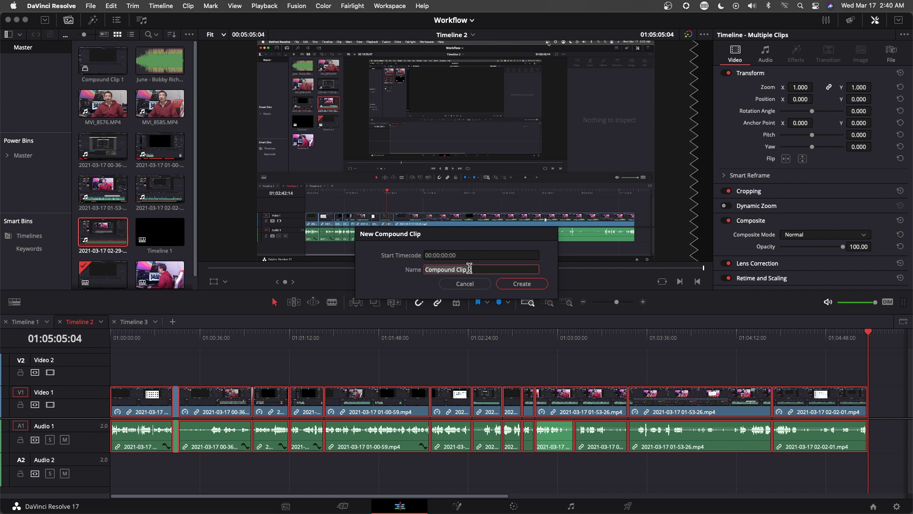
{"action": "type", "text": "2"}
{"action": "type", "text": "T"}
{"action": "left_click", "coordinate": [519, 284]}
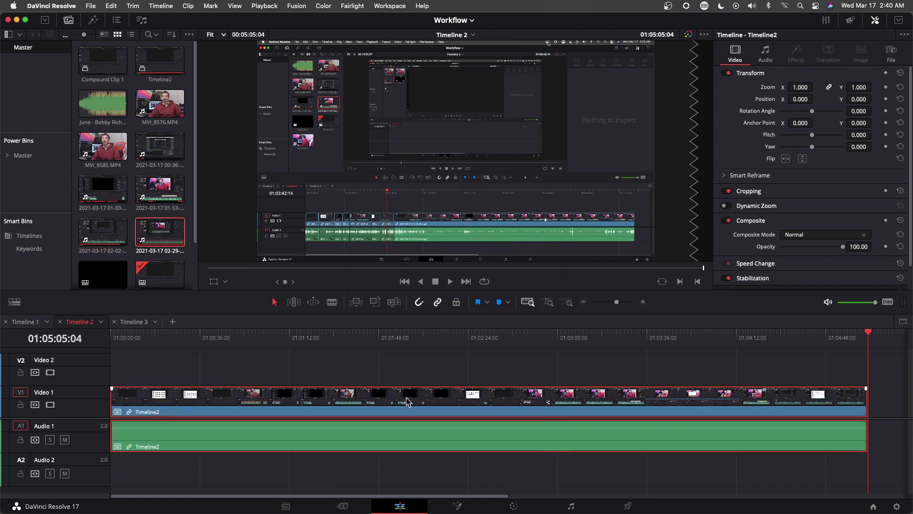
{"action": "right_click", "coordinate": [399, 403]}
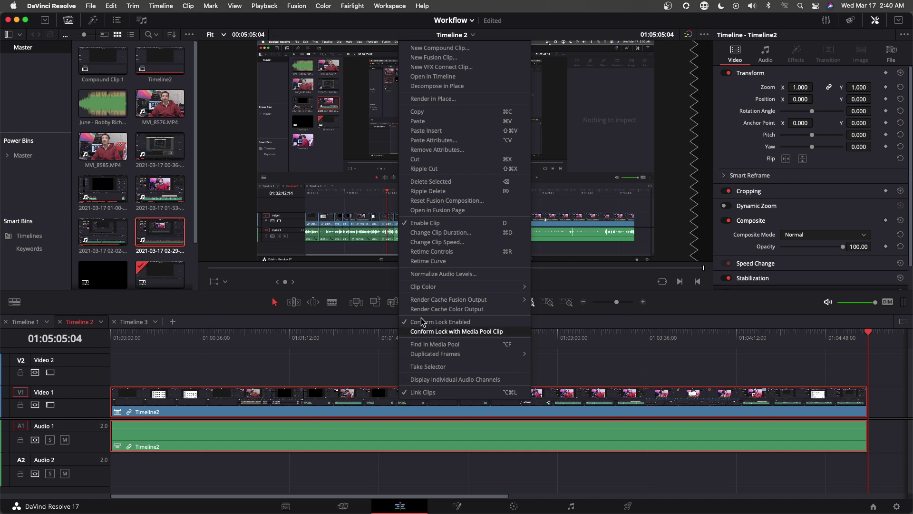
{"action": "left_click", "coordinate": [425, 115]}
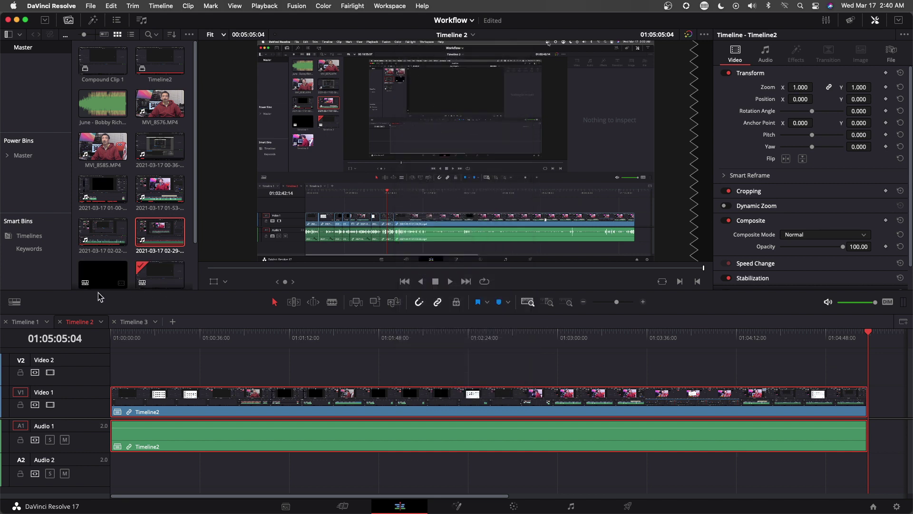
Paste the Timeline2 compound clip into Timeline 1 and slide the closing MVI, Scroll and June clips against it.
{"action": "left_click", "coordinate": [27, 323]}
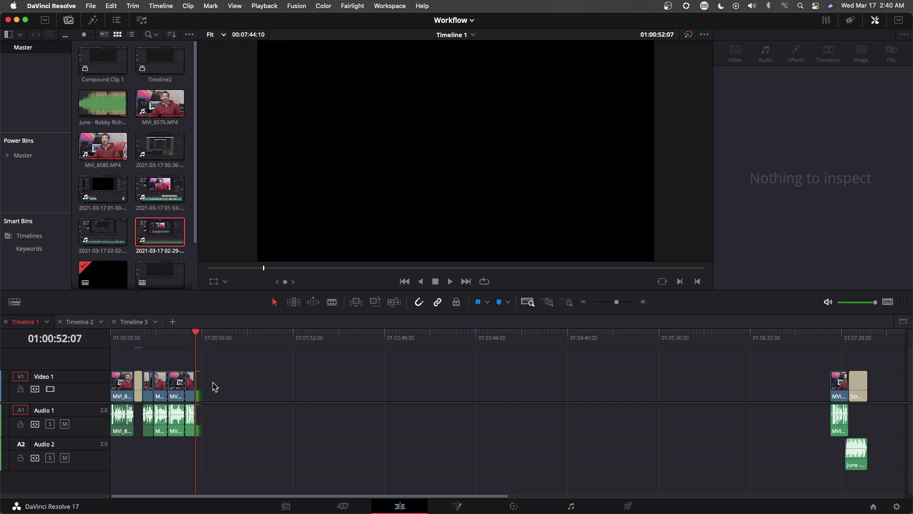
{"action": "key", "text": "F10"}
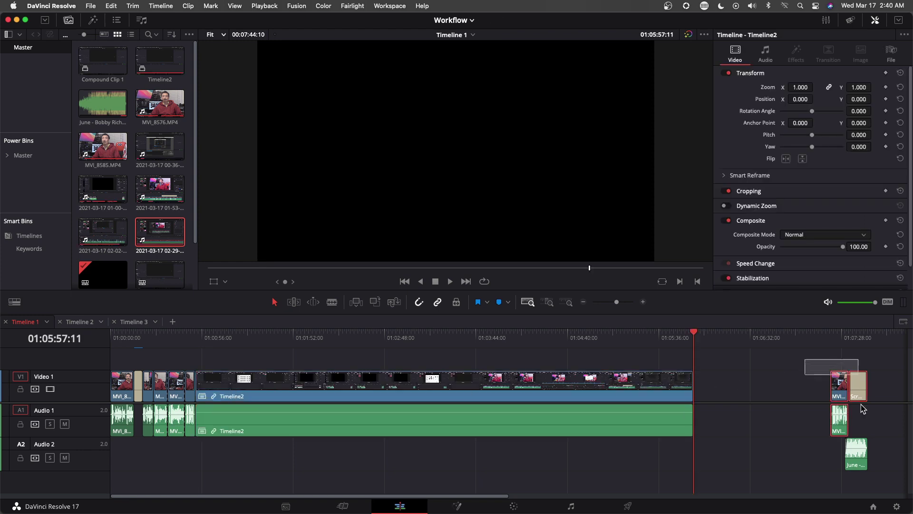
{"action": "left_click_drag", "start_coordinate": [864, 408], "coordinate": [867, 473]}
{"action": "left_click_drag", "start_coordinate": [840, 392], "coordinate": [702, 395]}
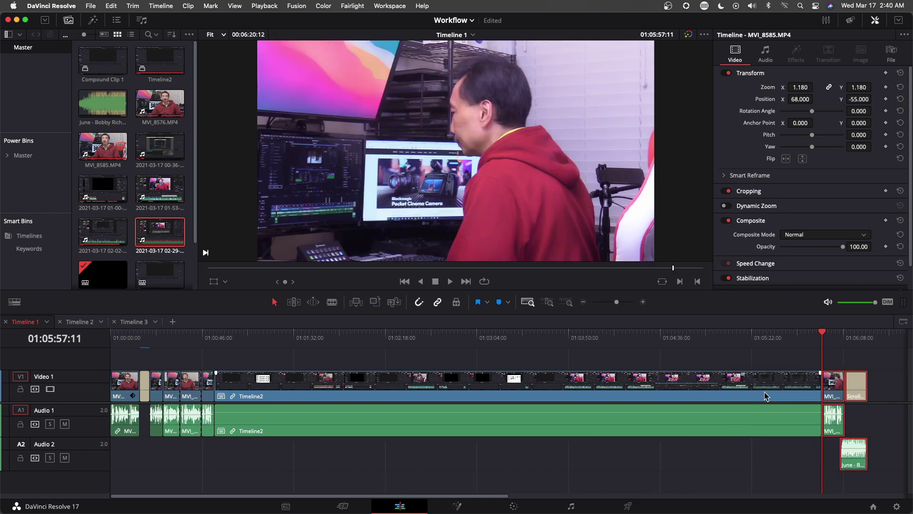
{"action": "key", "text": "shift+Left"}
{"action": "left_click", "coordinate": [842, 347]}
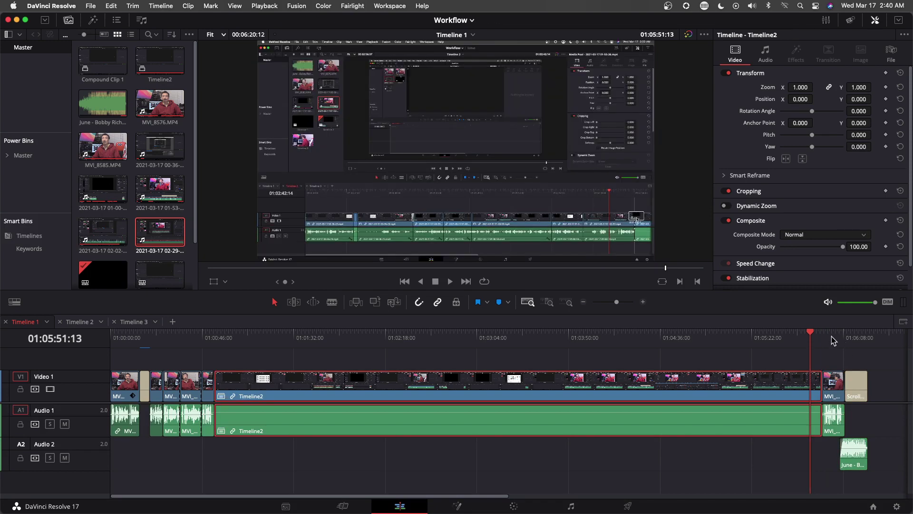